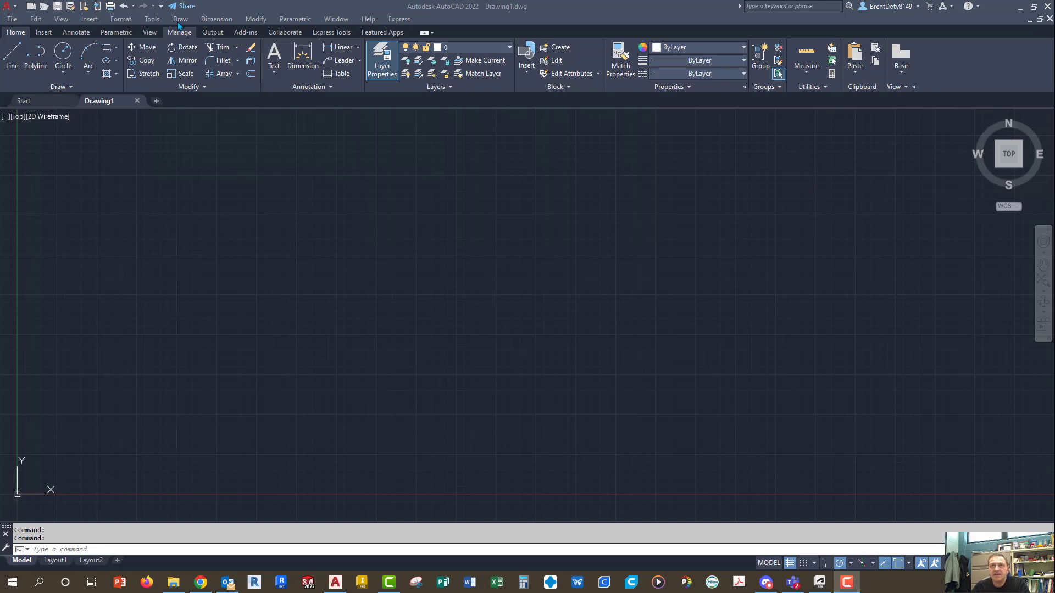
- Hide the AutoCAD menu bar, then show it again
{"action": "left_click", "coordinate": [162, 8]}
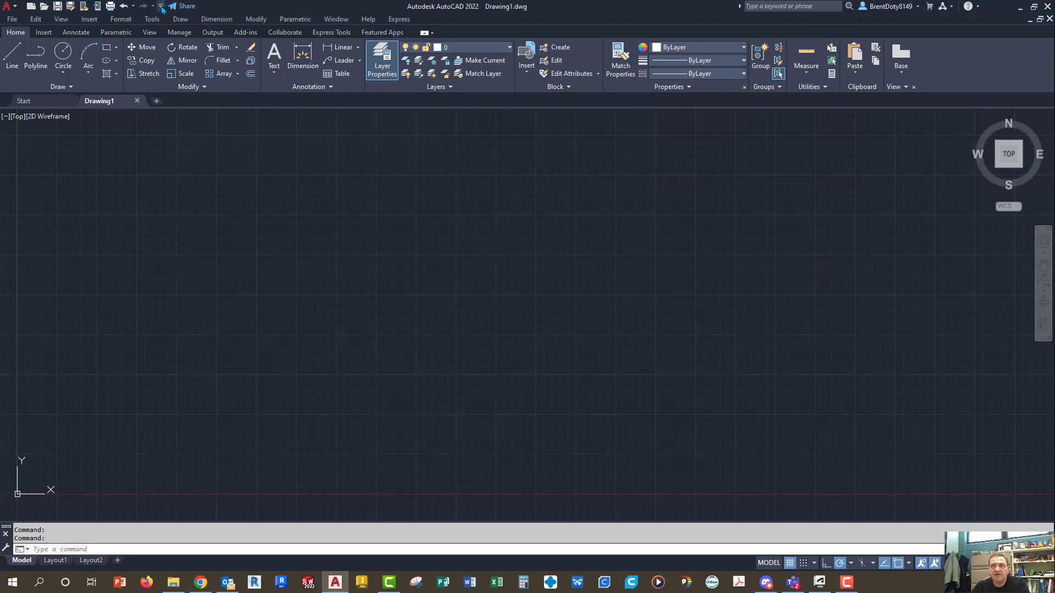
{"action": "left_click", "coordinate": [161, 7]}
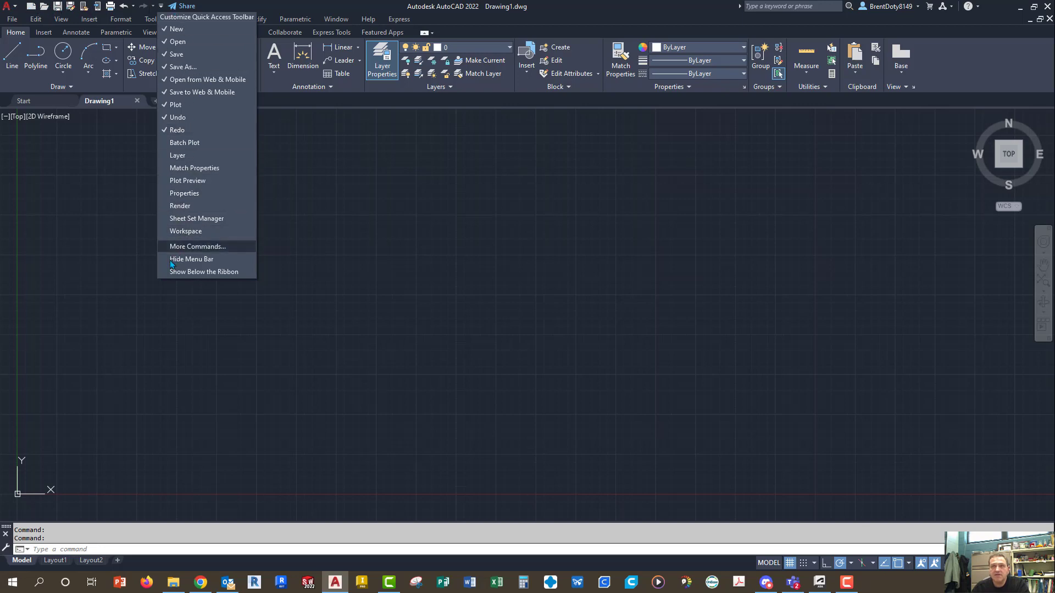
{"action": "left_click", "coordinate": [190, 259]}
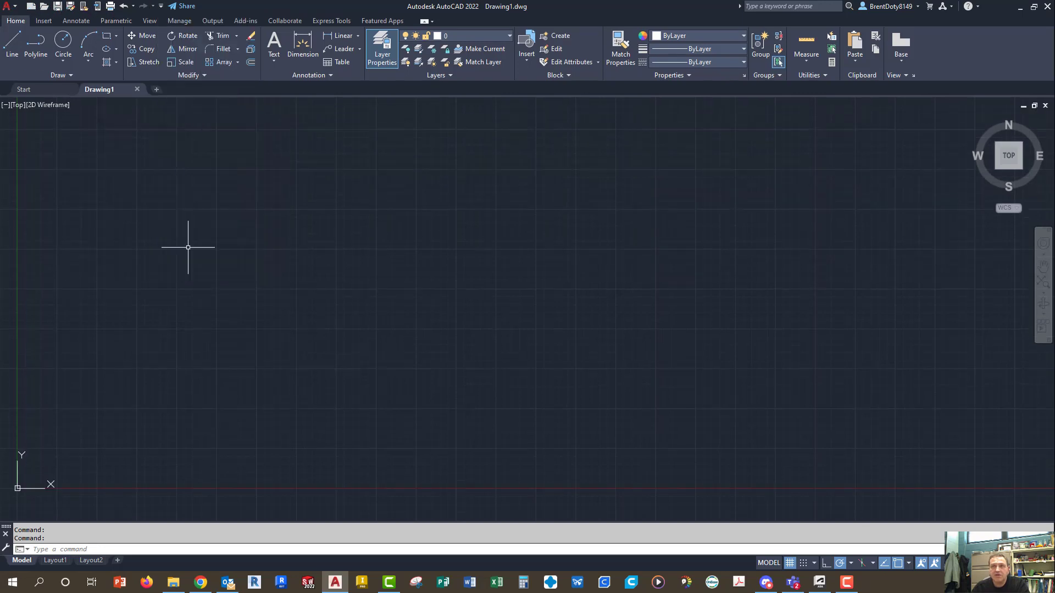
{"action": "left_click", "coordinate": [161, 6]}
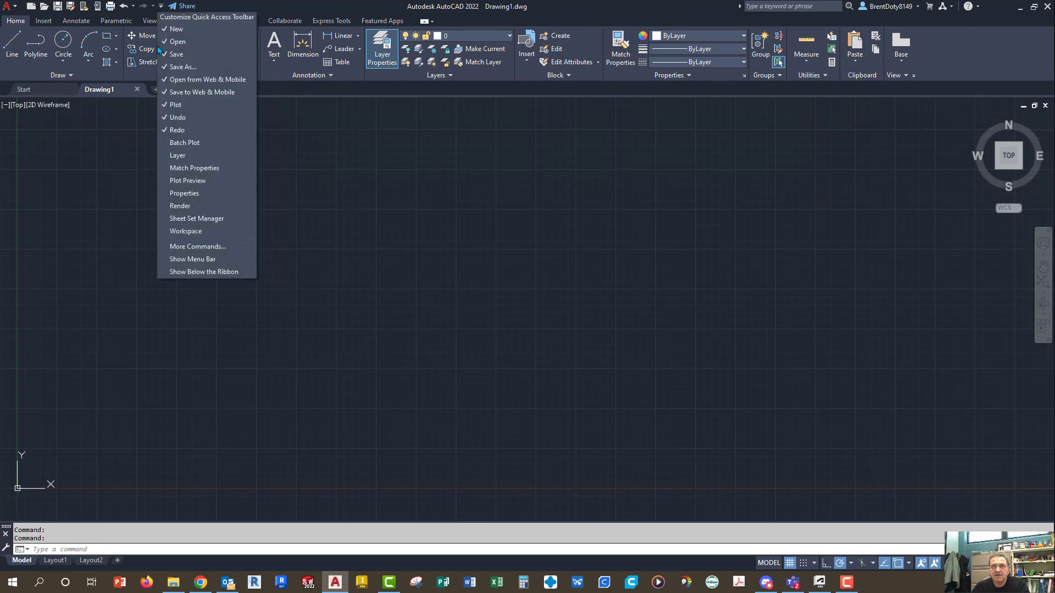
{"action": "left_click", "coordinate": [187, 259]}
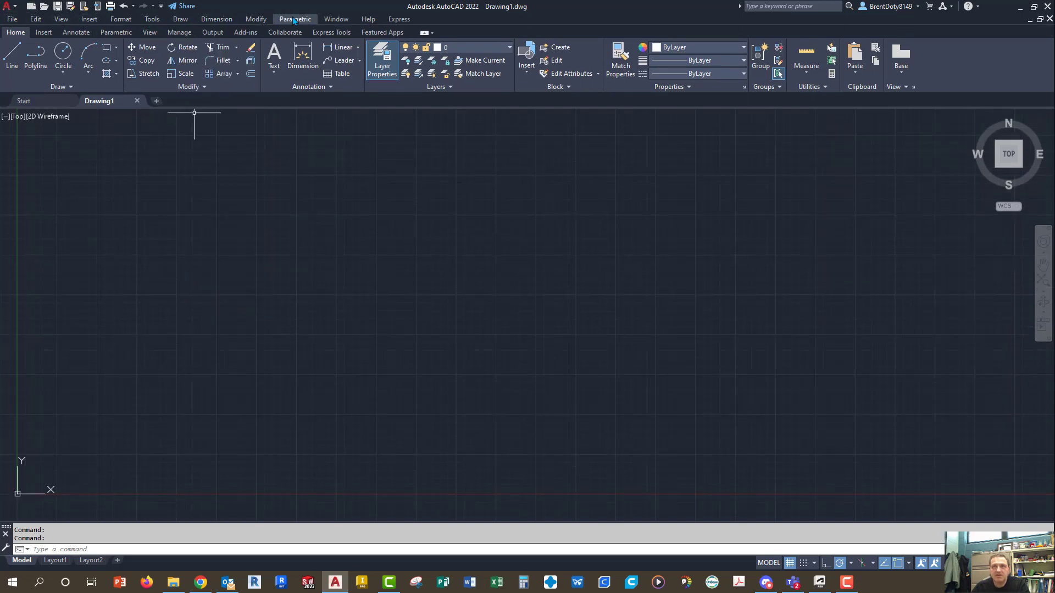
- Open the DesignCenter palette from Tools > Palettes
{"action": "left_click", "coordinate": [152, 20]}
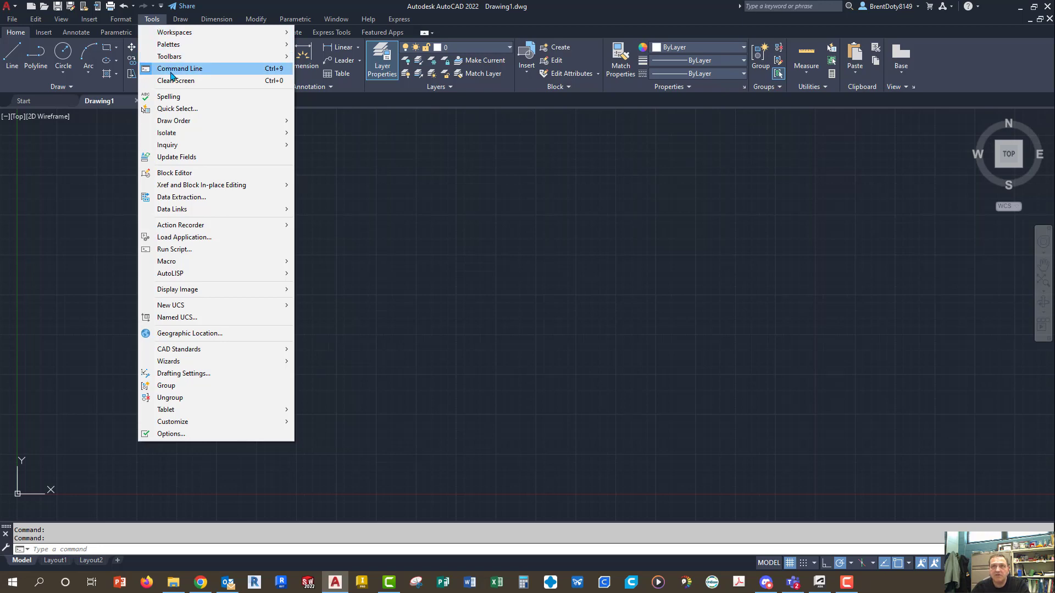
{"action": "mouse_move", "coordinate": [175, 63]}
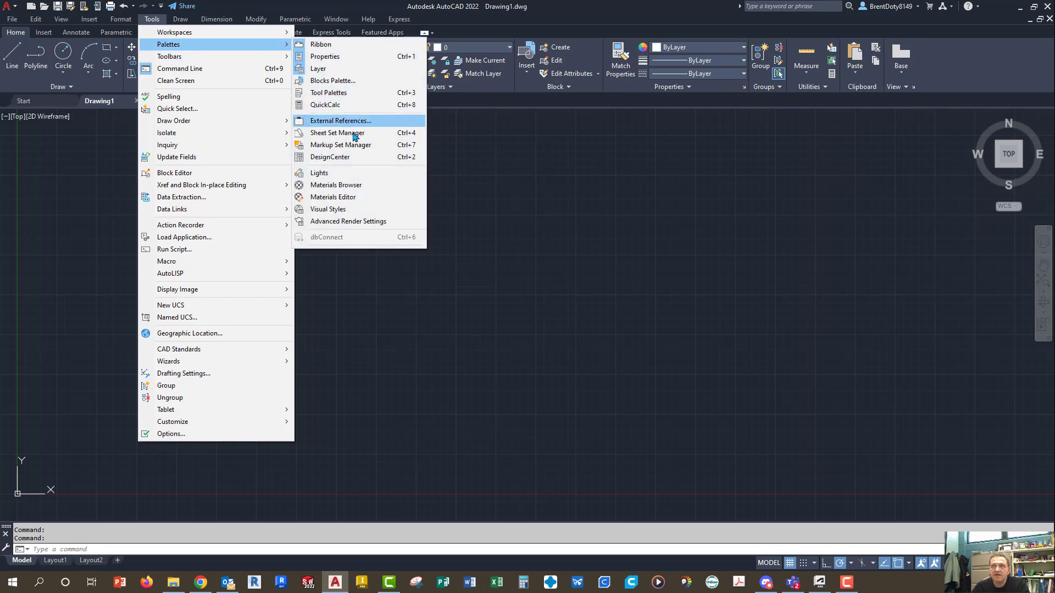
{"action": "left_click", "coordinate": [330, 159]}
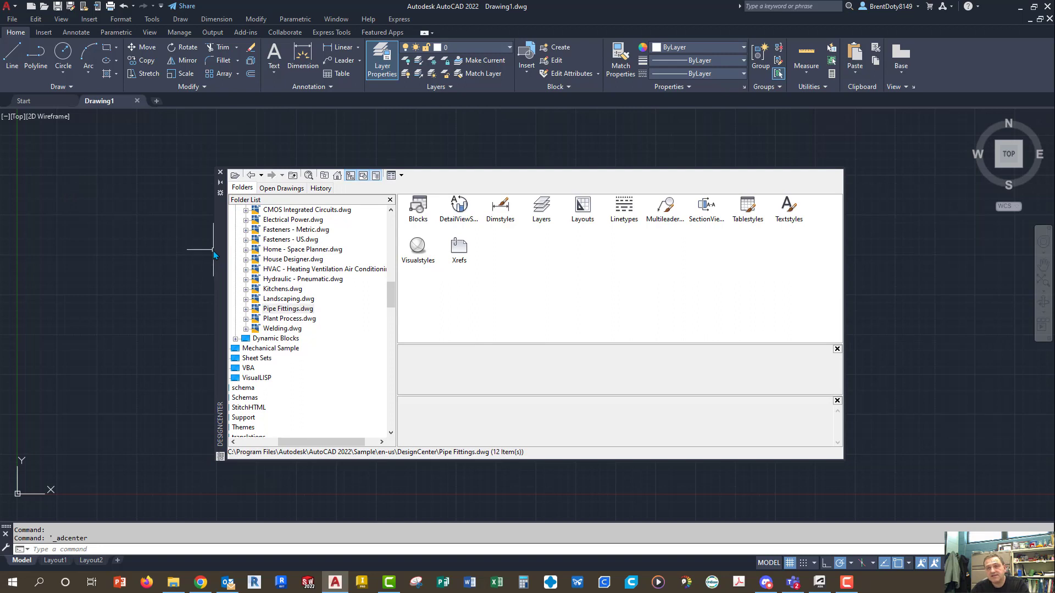
{"action": "left_click", "coordinate": [220, 173]}
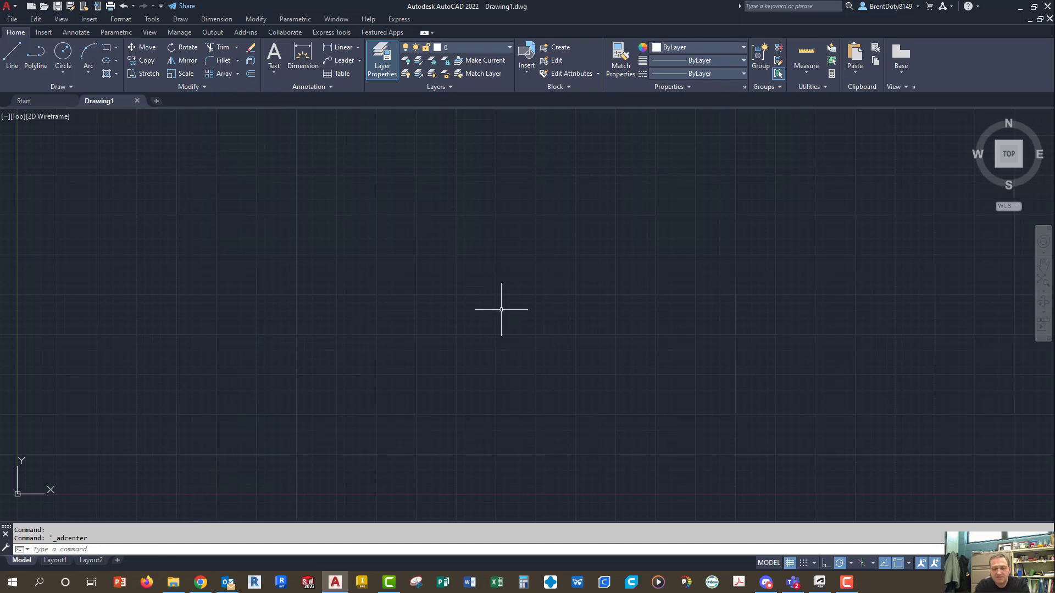
{"action": "type", "text": "desi"}
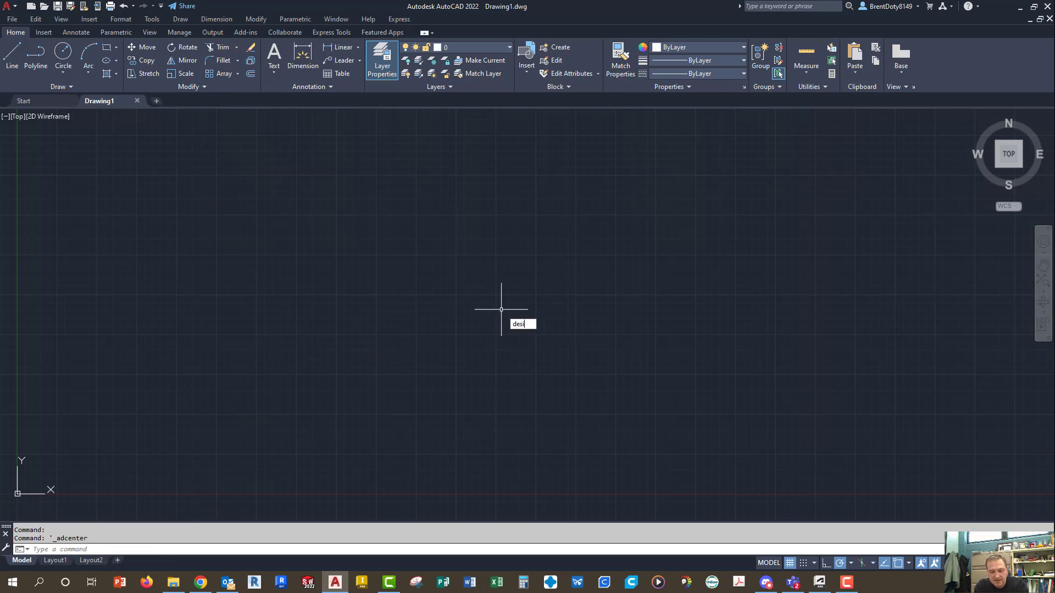
{"action": "type", "text": "gncent"}
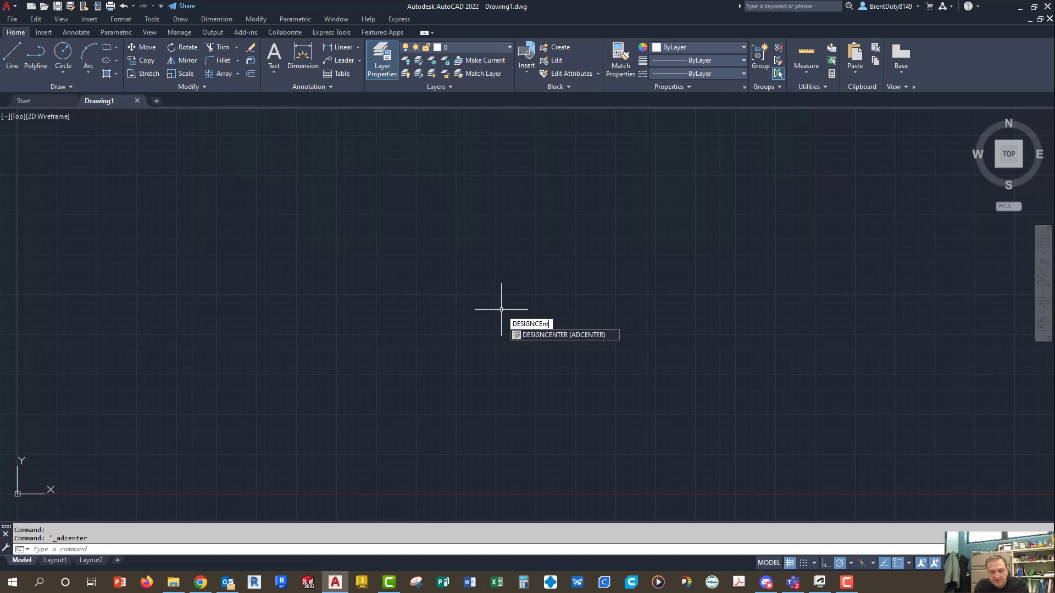
{"action": "type", "text": "er"}
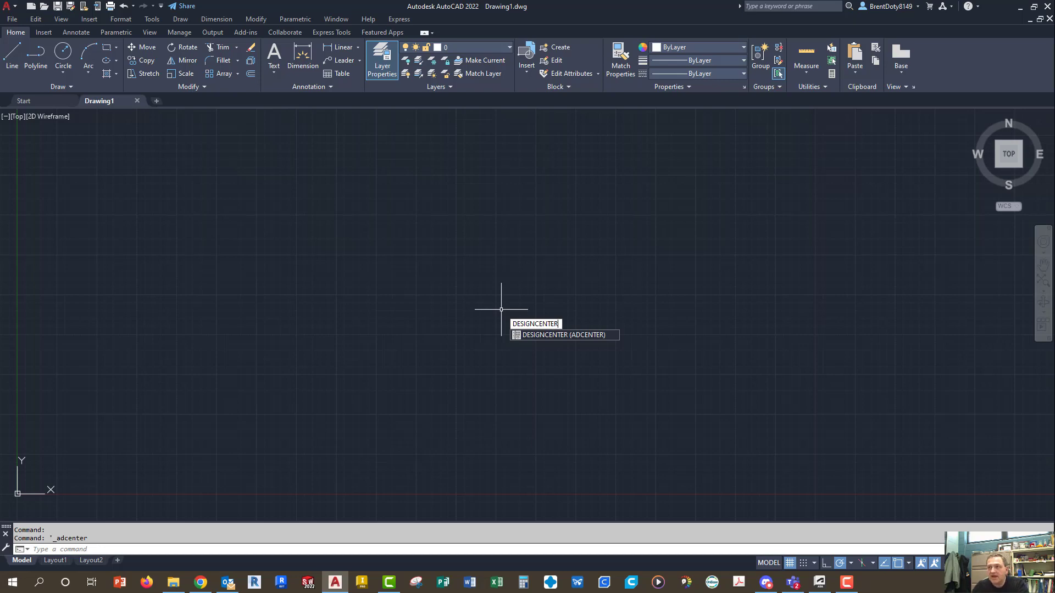
{"action": "left_click", "coordinate": [530, 335]}
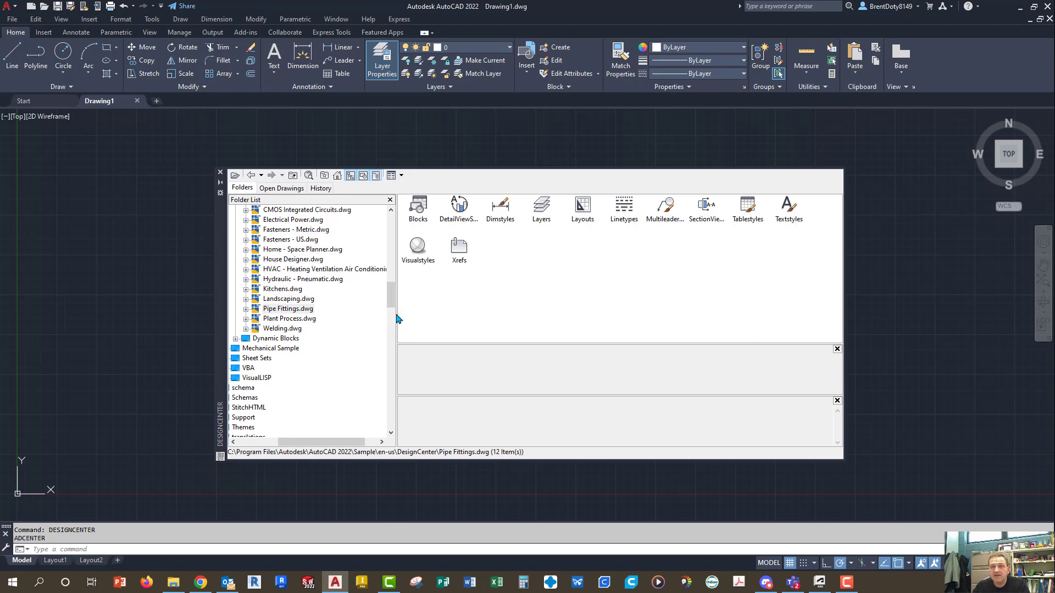
- Widen DesignCenter's folder list, move the palette left, and turn on its auto-hide
{"action": "left_click_drag", "start_coordinate": [397, 318], "coordinate": [416, 322]}
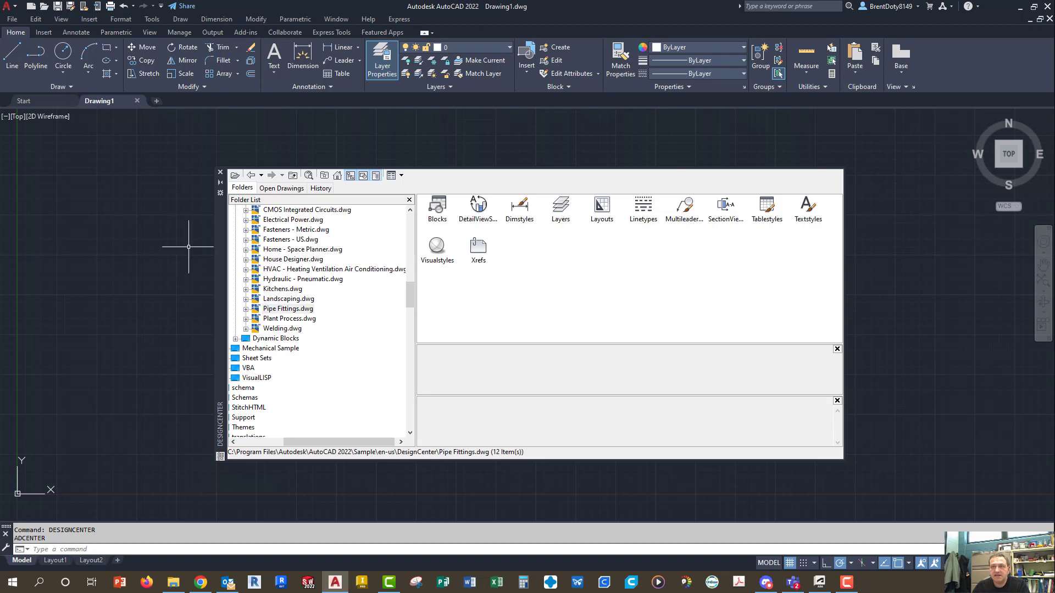
{"action": "left_click_drag", "start_coordinate": [222, 272], "coordinate": [105, 286]}
{"action": "left_click", "coordinate": [106, 191]}
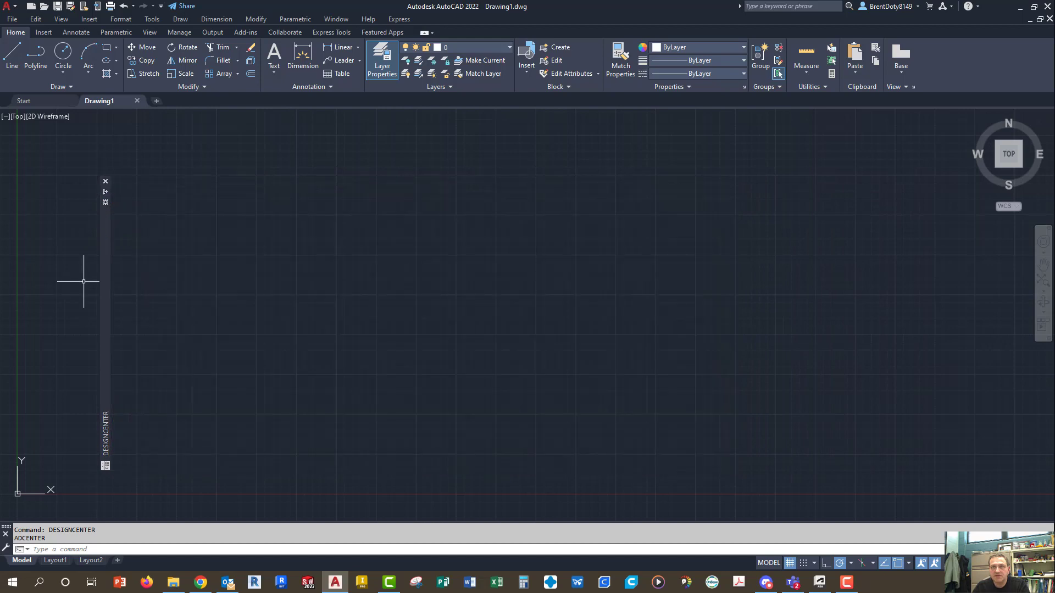
{"action": "mouse_move", "coordinate": [105, 193]}
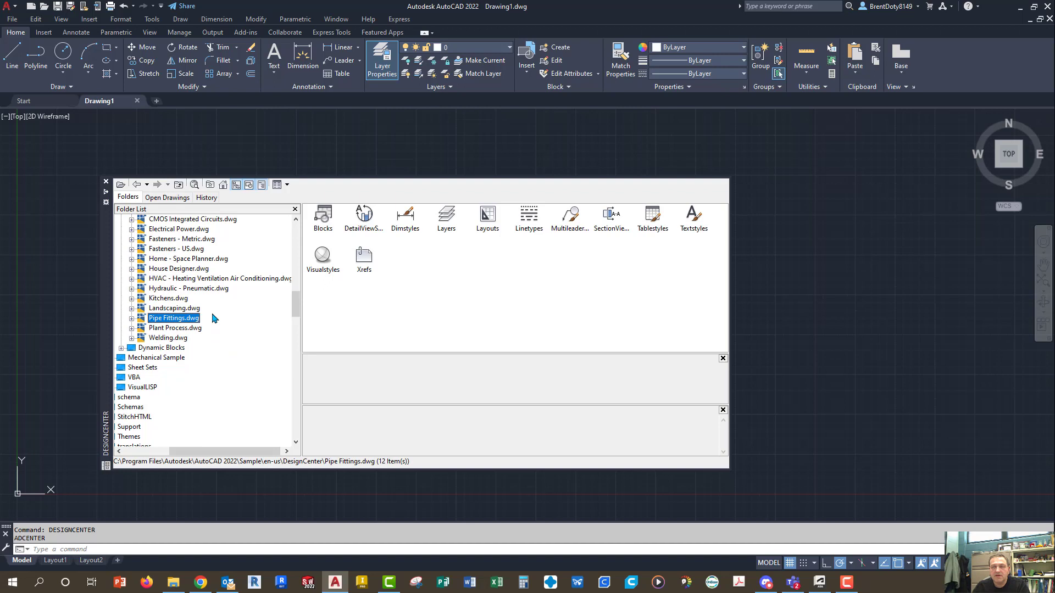
- Scroll the Folder List toward Sample > en-us > DesignCenter
{"action": "scroll", "coordinate": [236, 336], "scroll_direction": "up", "scroll_amount": 4}
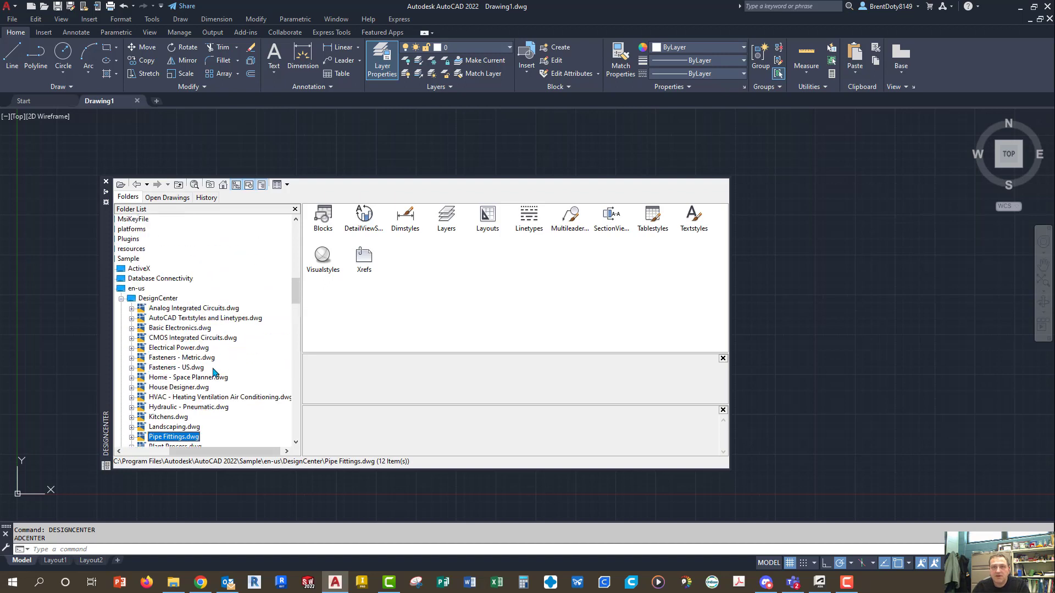
{"action": "left_click_drag", "start_coordinate": [222, 454], "coordinate": [189, 454]}
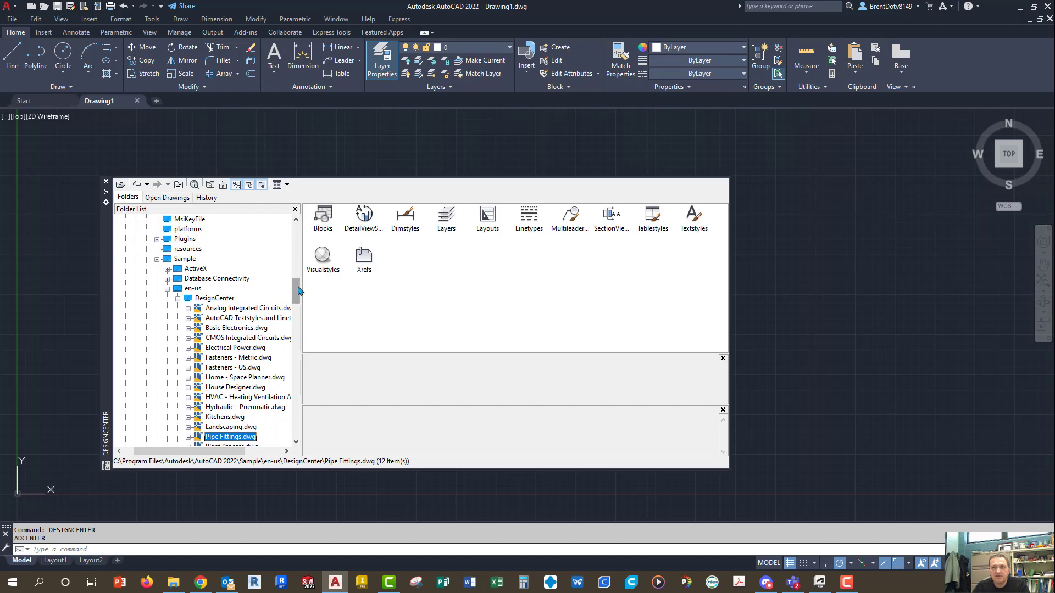
{"action": "left_click_drag", "start_coordinate": [298, 290], "coordinate": [285, 264]}
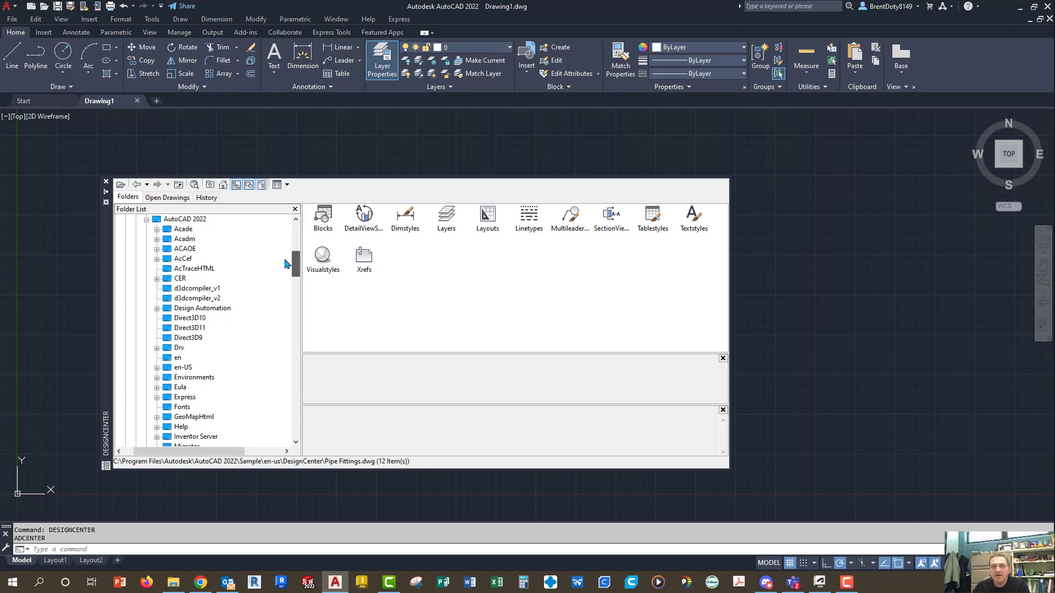
{"action": "left_click_drag", "start_coordinate": [285, 264], "coordinate": [287, 288]}
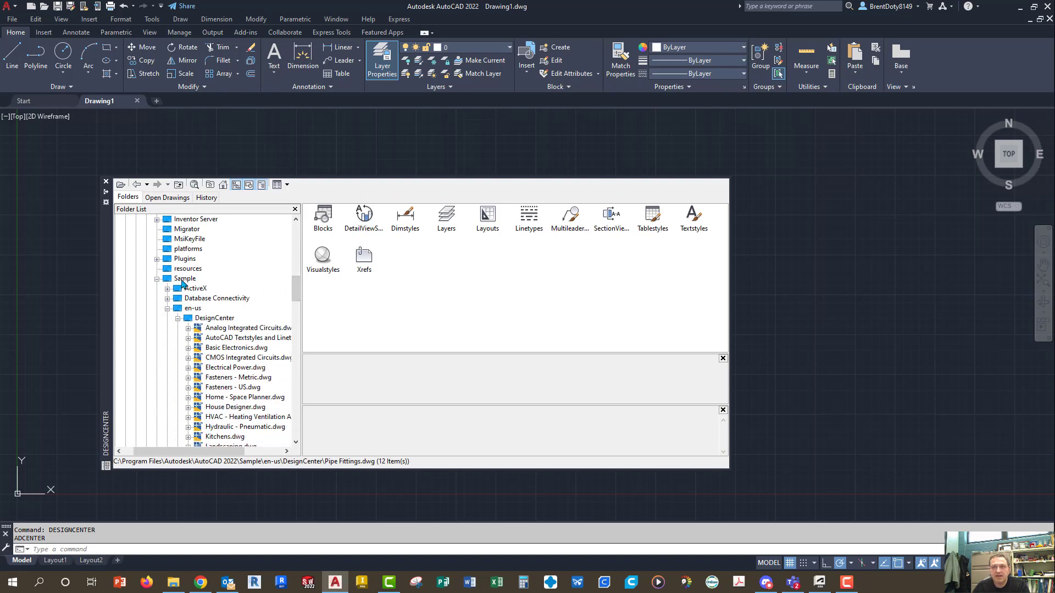
- Select and expand the DesignCenter sample folder to list its 16 drawings
{"action": "left_click", "coordinate": [178, 319]}
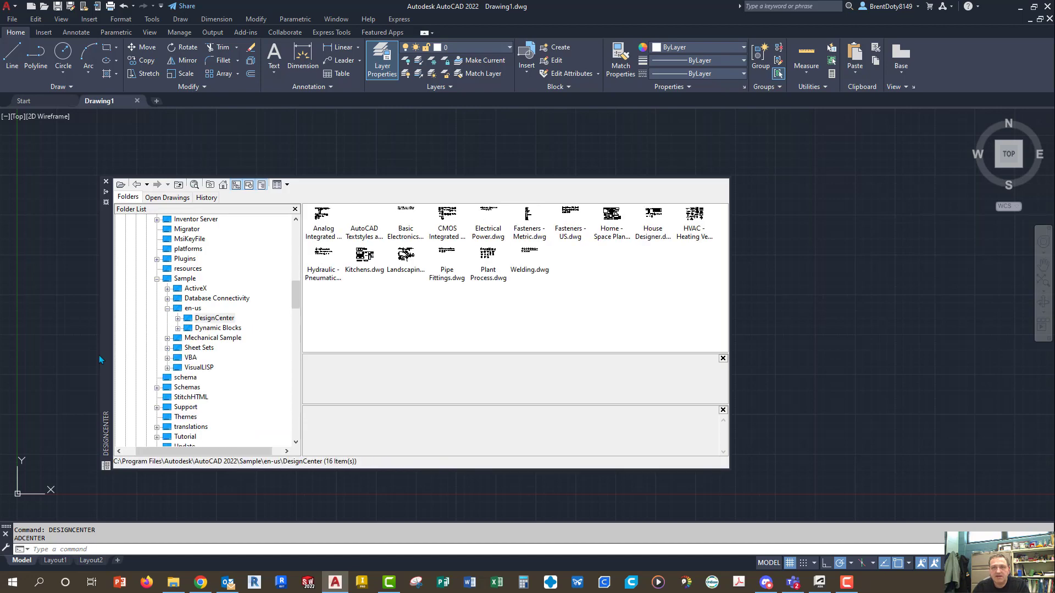
{"action": "mouse_move", "coordinate": [106, 332]}
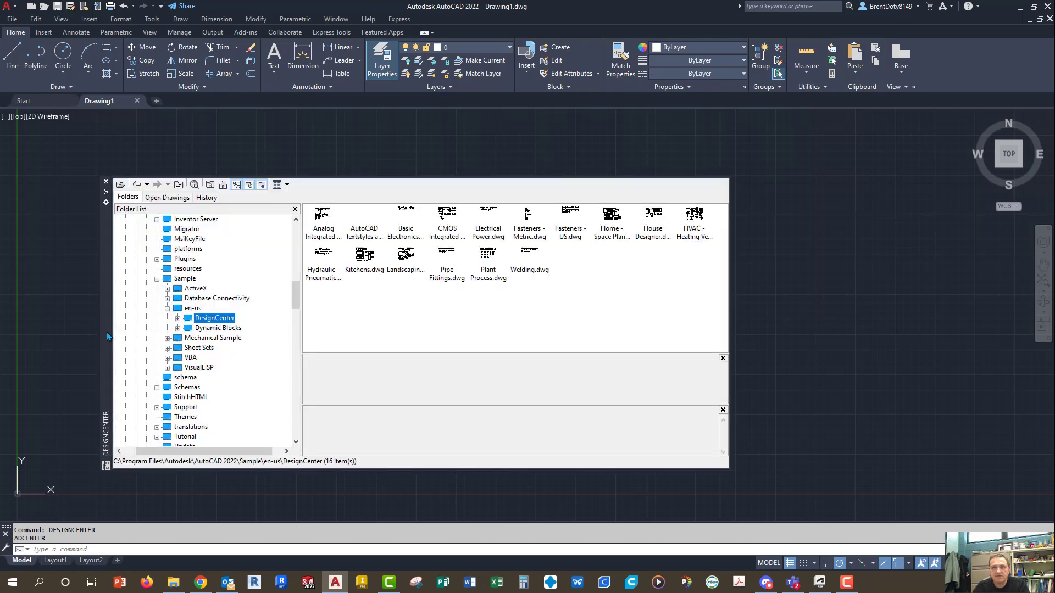
{"action": "left_click", "coordinate": [177, 319]}
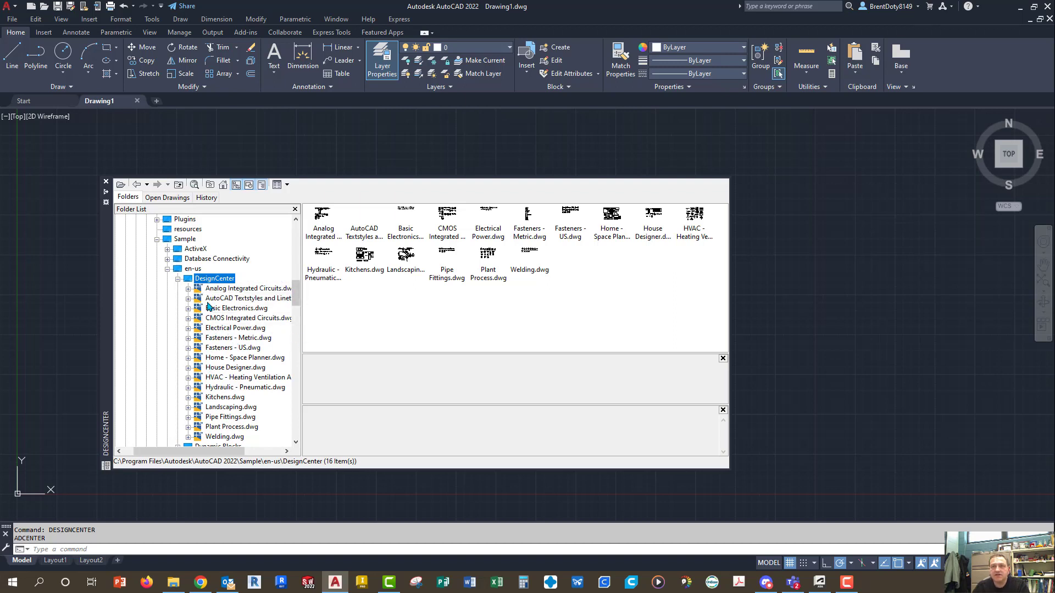
- Expand Analog Integrated Circuits.dwg, view its 19 blocks, then collapse the drawing
{"action": "left_click", "coordinate": [188, 289]}
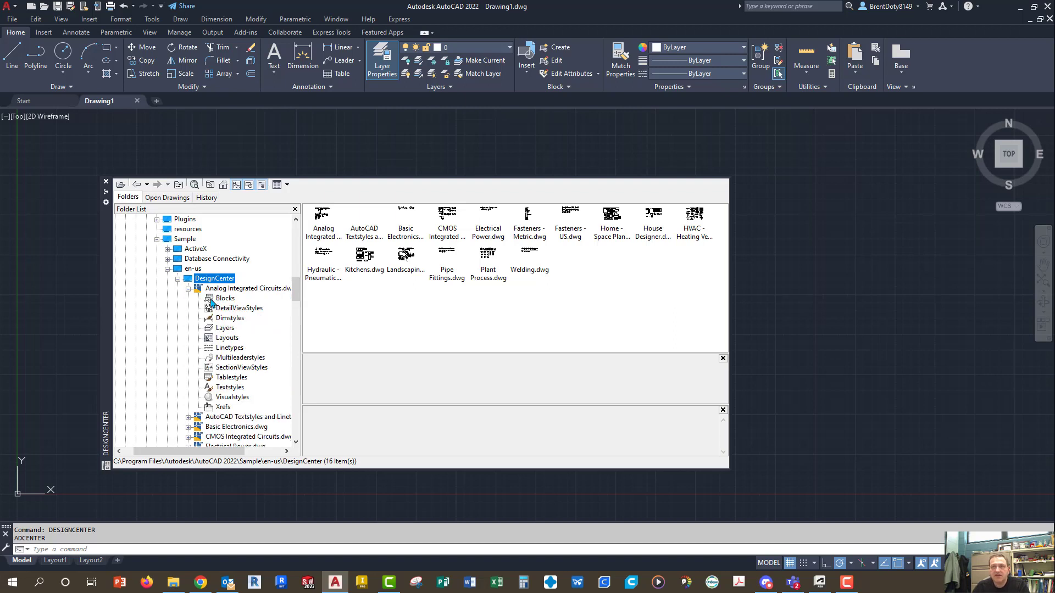
{"action": "left_click", "coordinate": [213, 300]}
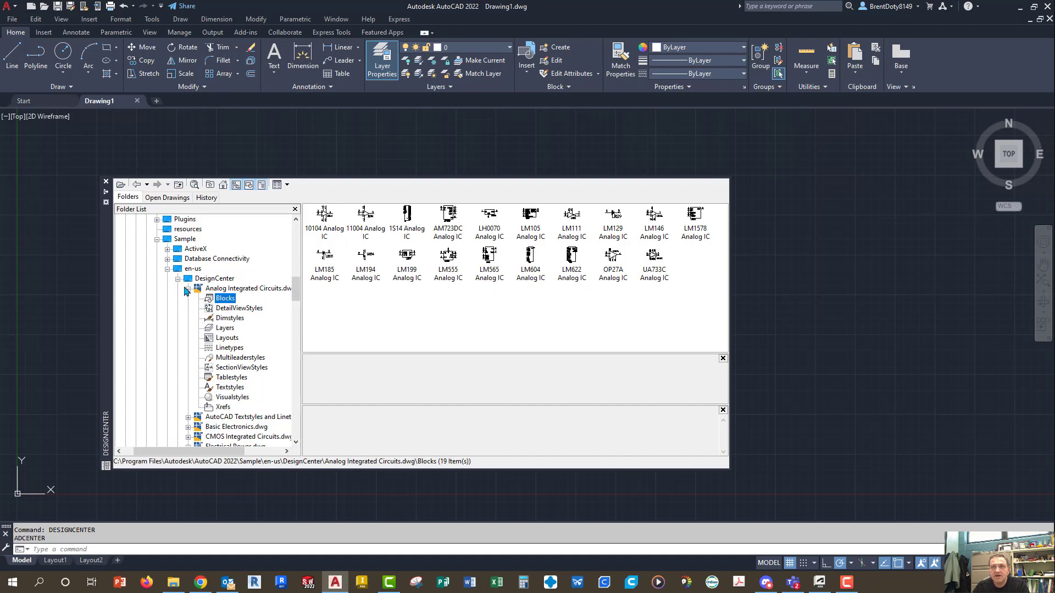
{"action": "left_click", "coordinate": [186, 289]}
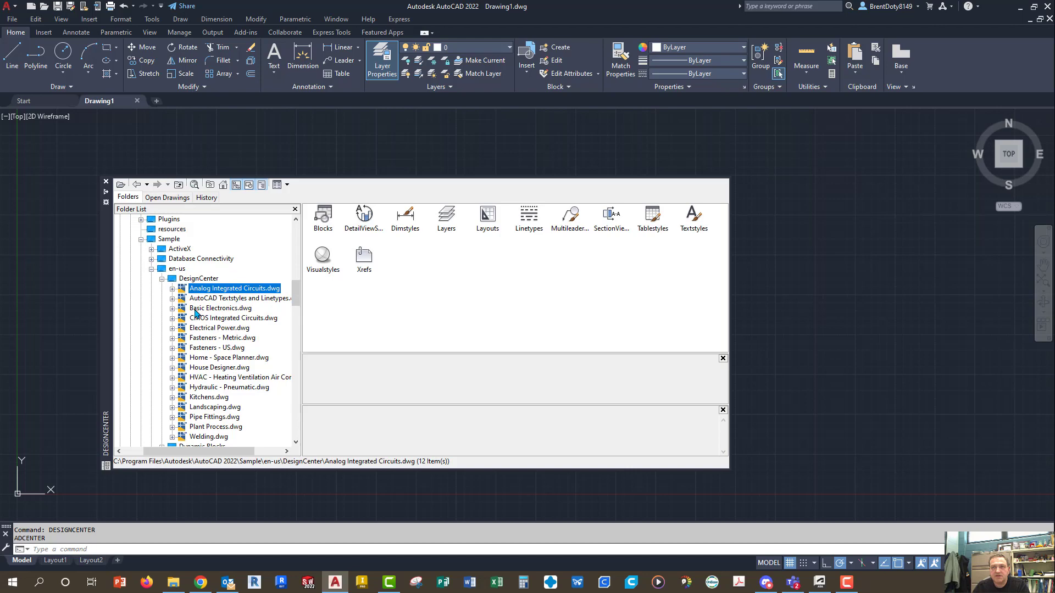
- Expand Basic Electronics.dwg, list its 24 blocks, and preview the Battery block
{"action": "left_click", "coordinate": [173, 308]}
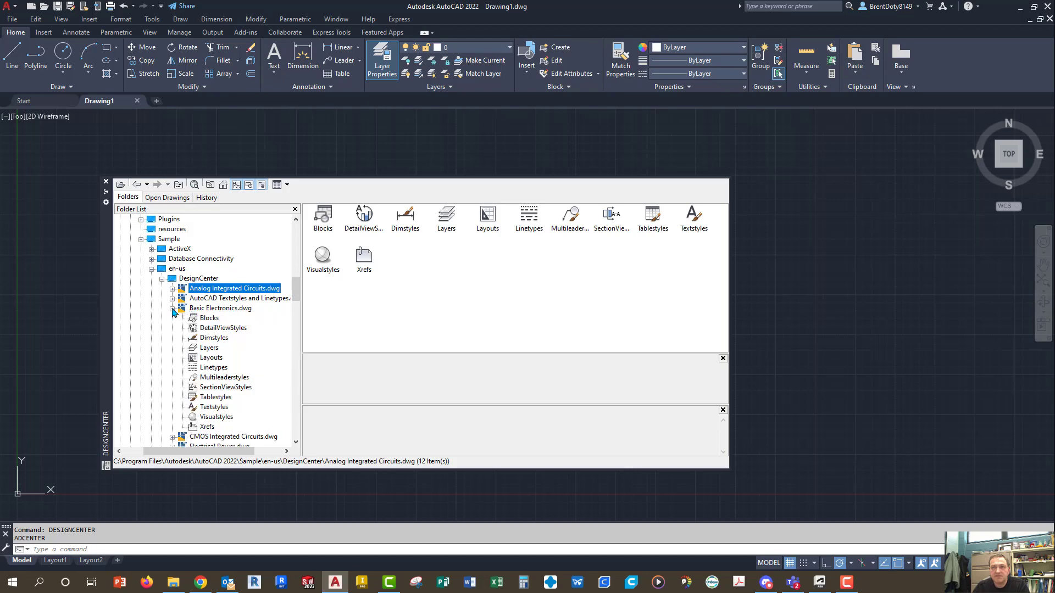
{"action": "left_click", "coordinate": [193, 320]}
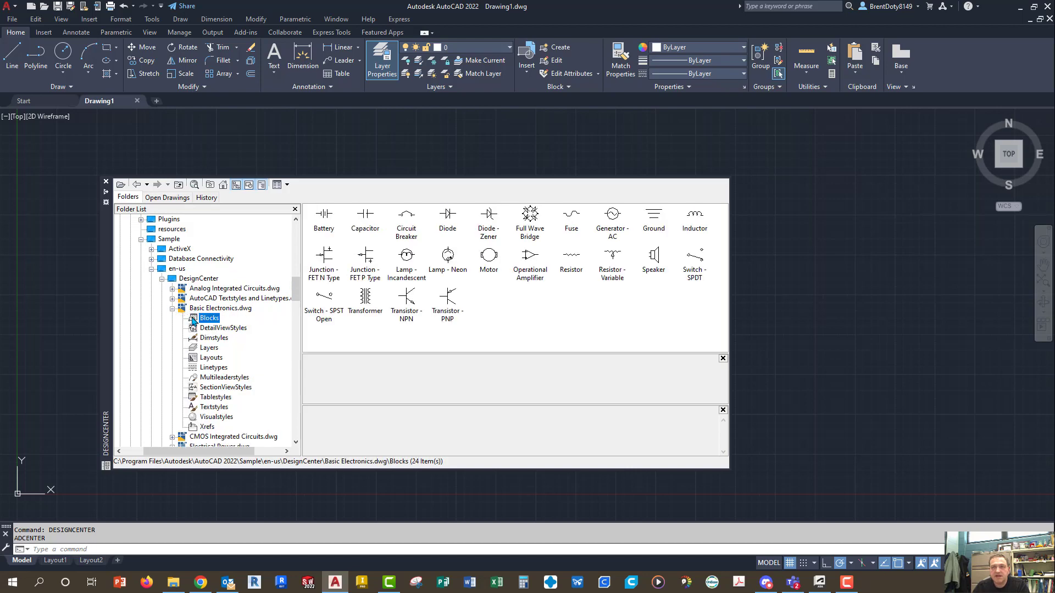
{"action": "left_click", "coordinate": [325, 220]}
- Drag the Battery block into Drawing1 and move it left of the drawing centre
{"action": "left_click_drag", "start_coordinate": [326, 218], "coordinate": [808, 279]}
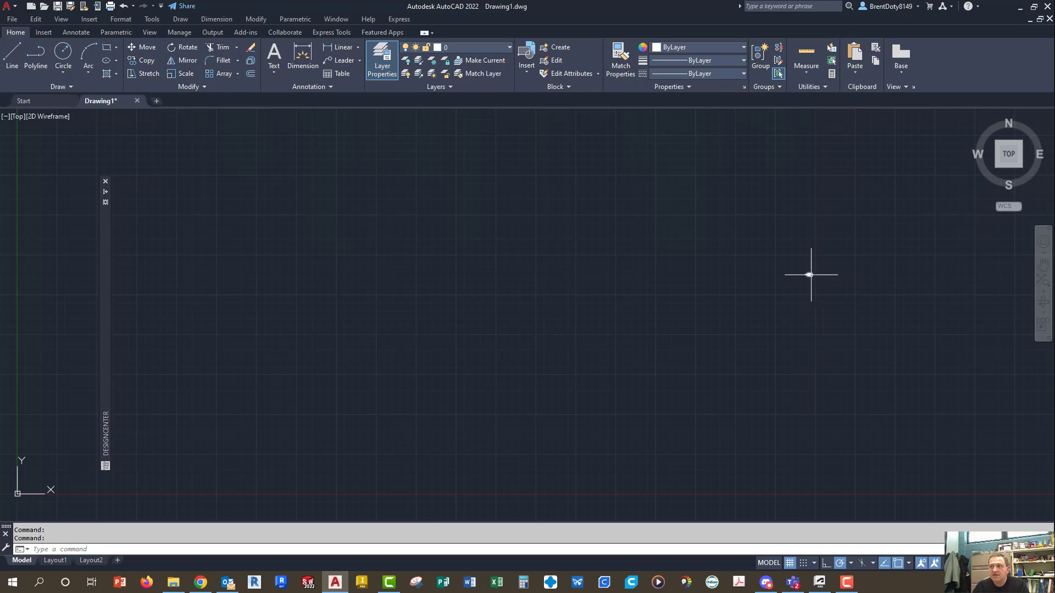
{"action": "left_click", "coordinate": [809, 275]}
{"action": "left_click", "coordinate": [806, 274]}
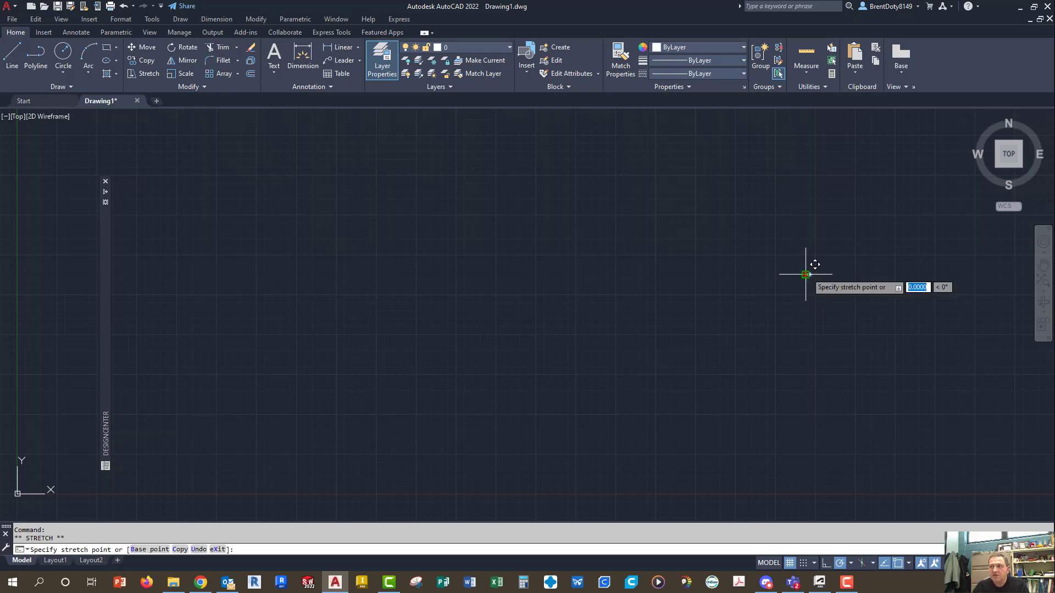
{"action": "left_click", "coordinate": [255, 321]}
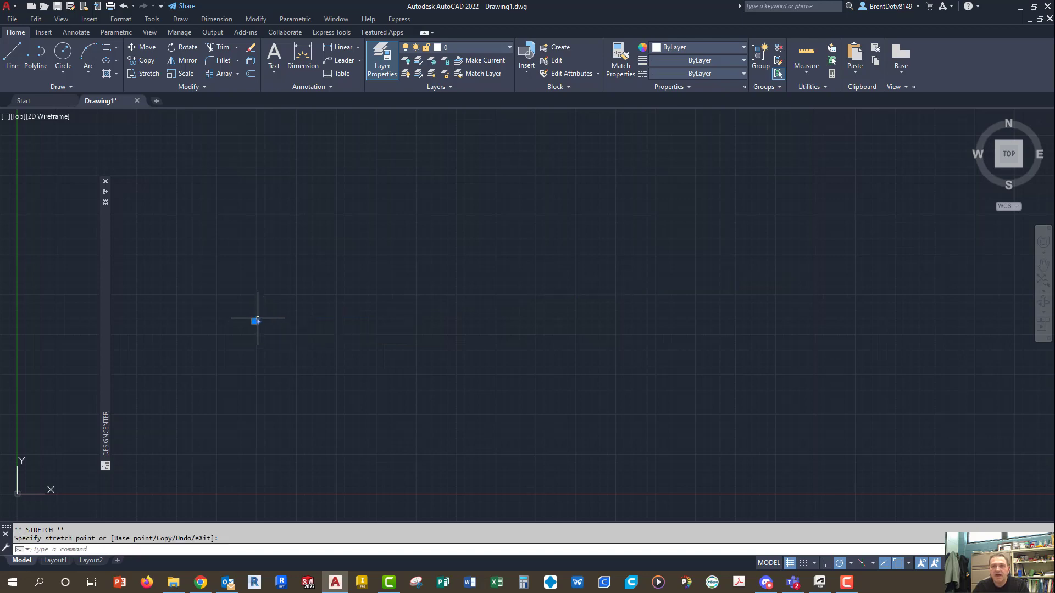
- Cancel the grip edit with Esc and zoom the view around the battery
{"action": "scroll", "coordinate": [236, 376], "scroll_direction": "up", "scroll_amount": 3}
{"action": "scroll", "coordinate": [243, 376], "scroll_direction": "up", "scroll_amount": 4}
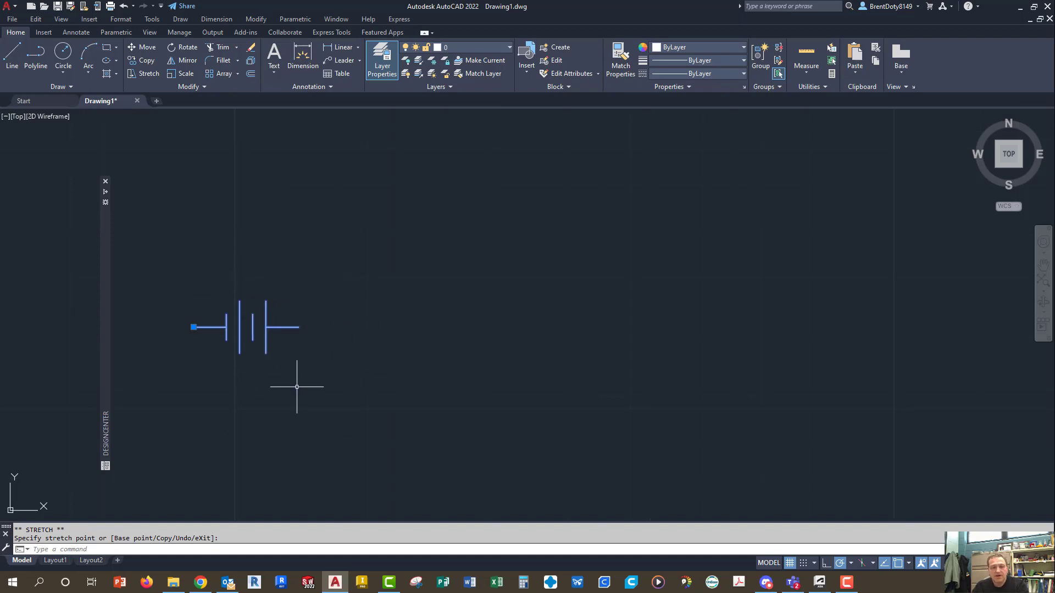
{"action": "key", "text": "Escape"}
{"action": "scroll", "coordinate": [345, 368], "scroll_direction": "down", "scroll_amount": 4}
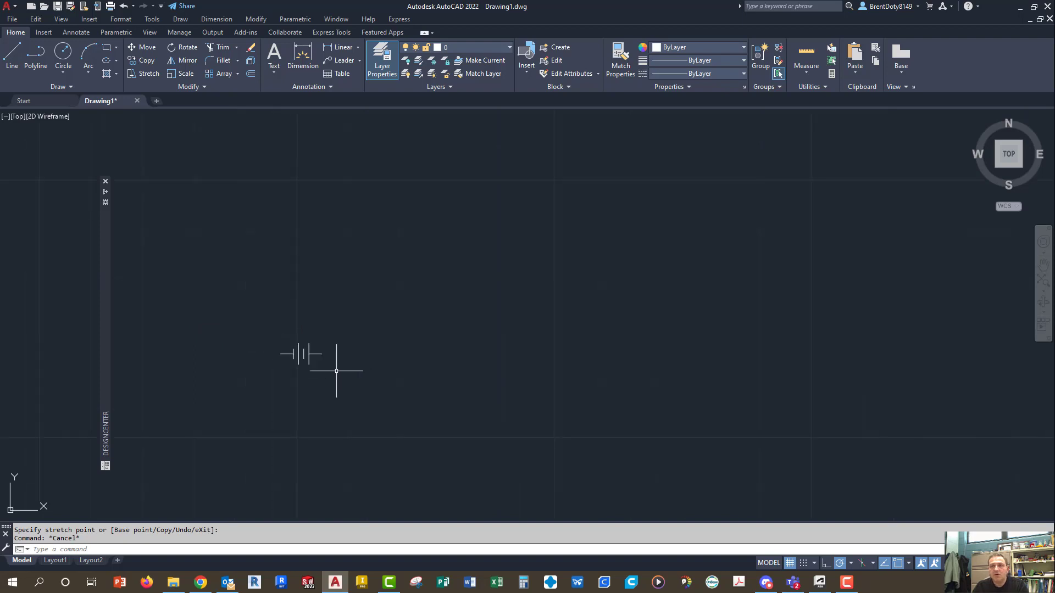
{"action": "scroll", "coordinate": [422, 372], "scroll_direction": "up", "scroll_amount": 2}
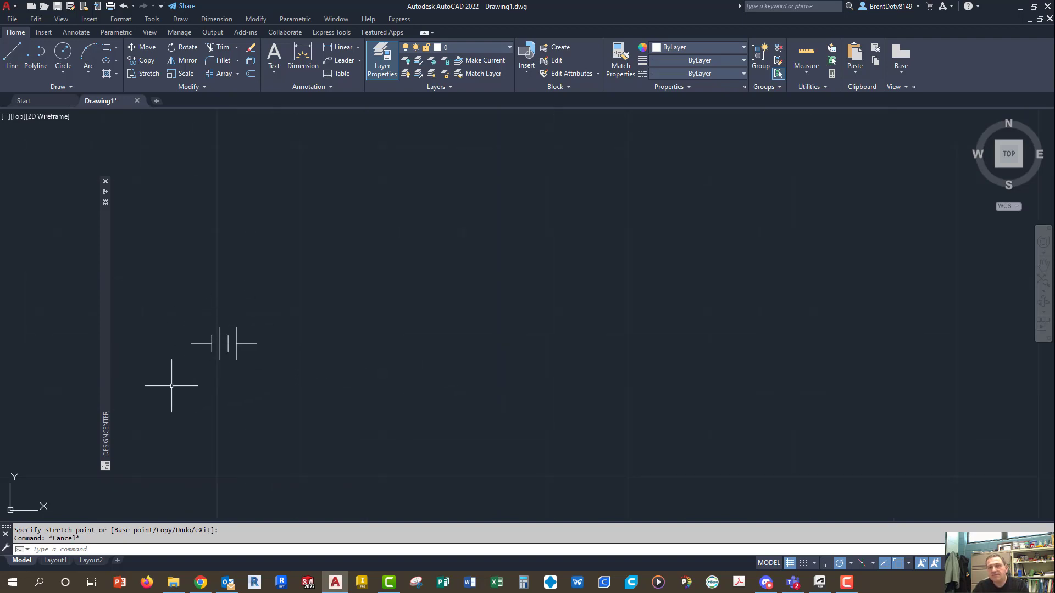
{"action": "mouse_move", "coordinate": [106, 357]}
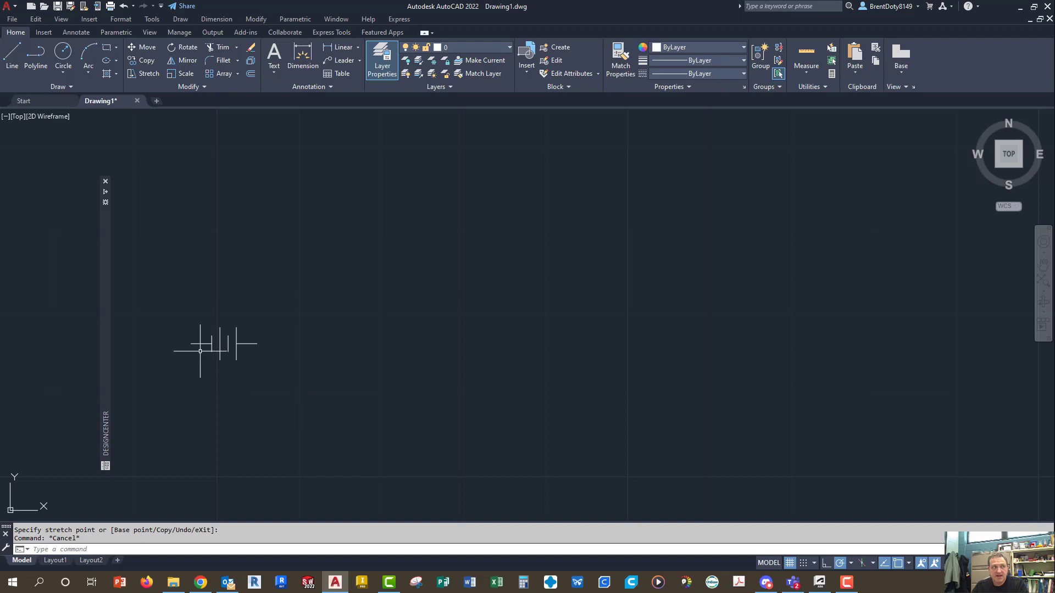
{"action": "mouse_move", "coordinate": [108, 275]}
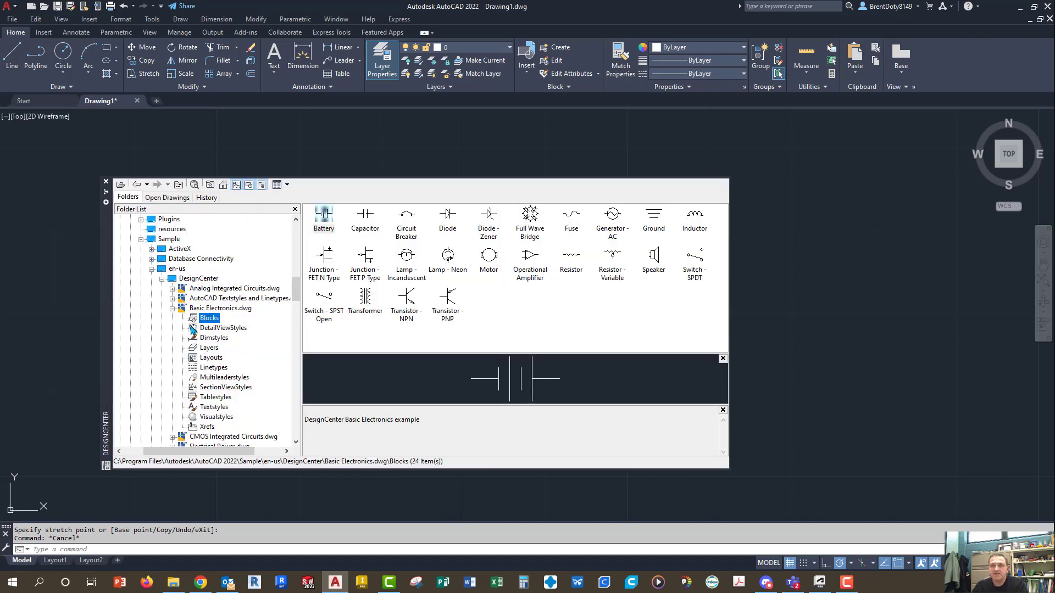
- Collapse Basic Electronics.dwg, browse Pipe Fittings blocks, then list Plant Process.dwg's 20 blocks
{"action": "left_click", "coordinate": [172, 309]}
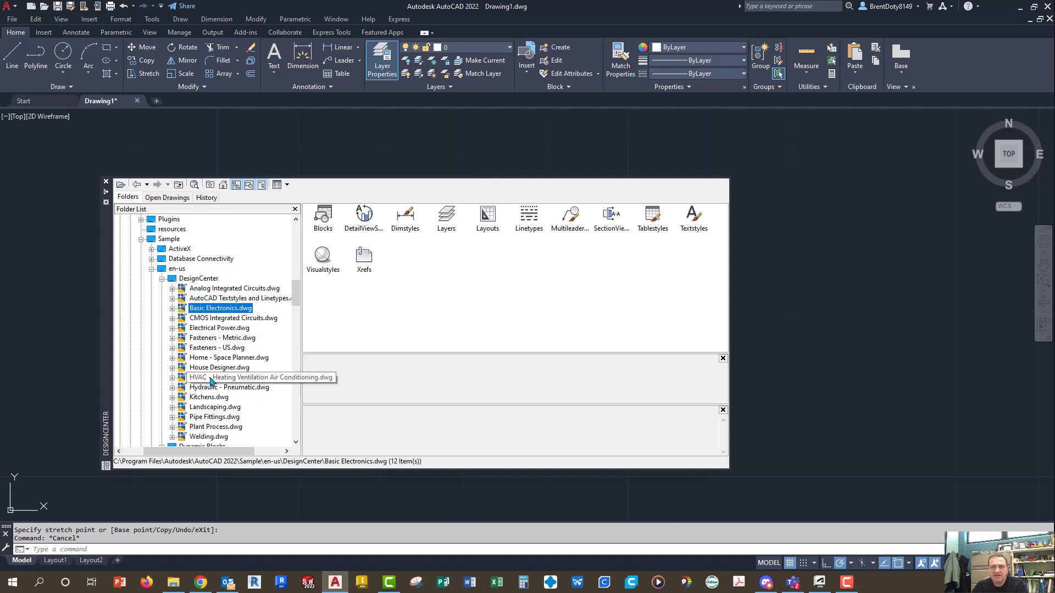
{"action": "left_click", "coordinate": [172, 418]}
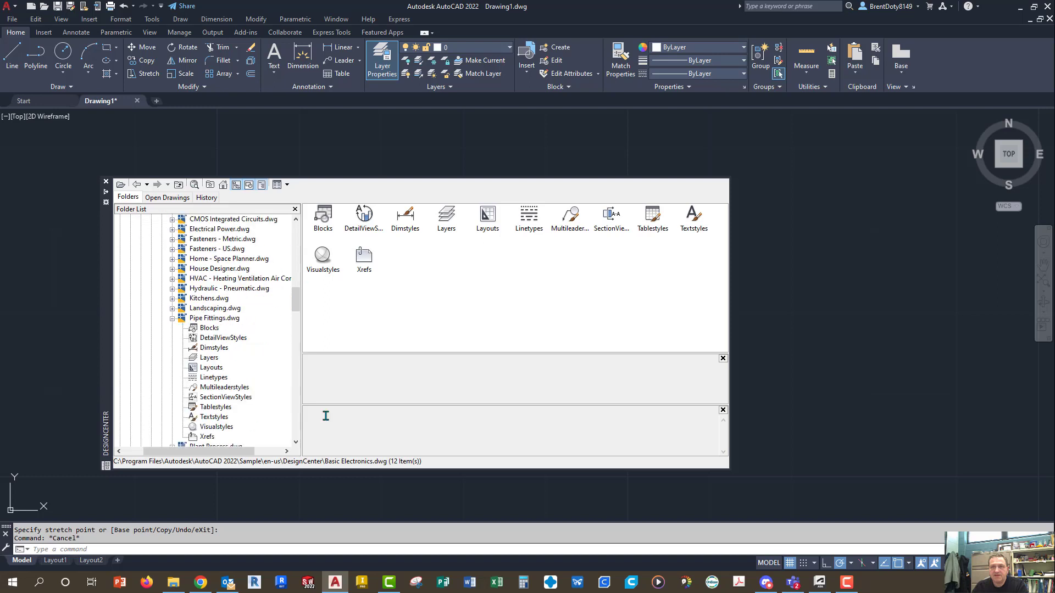
{"action": "left_click", "coordinate": [195, 330]}
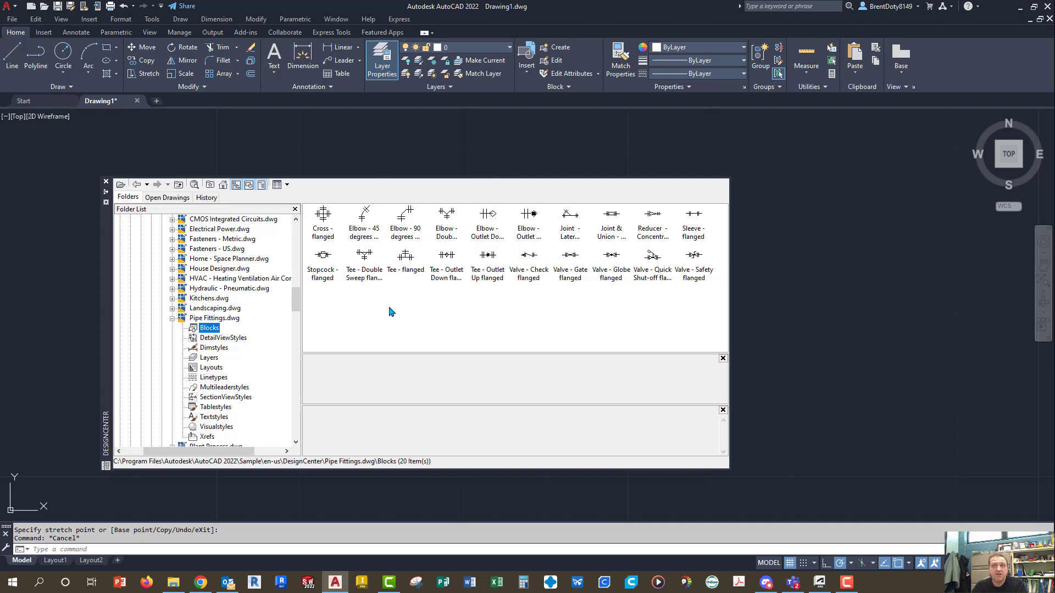
{"action": "left_click", "coordinate": [172, 319]}
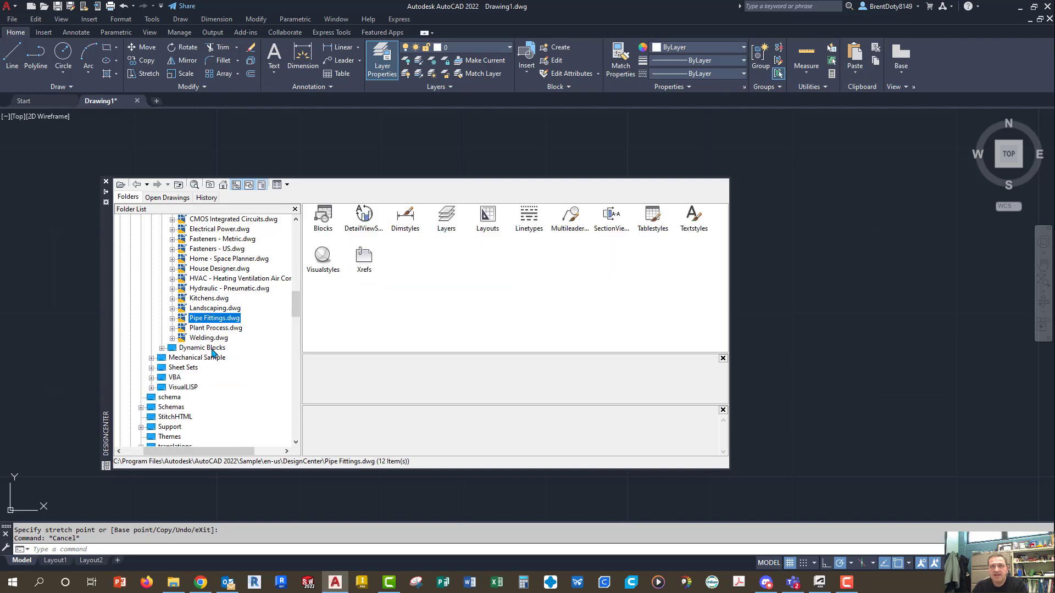
{"action": "left_click", "coordinate": [173, 328]}
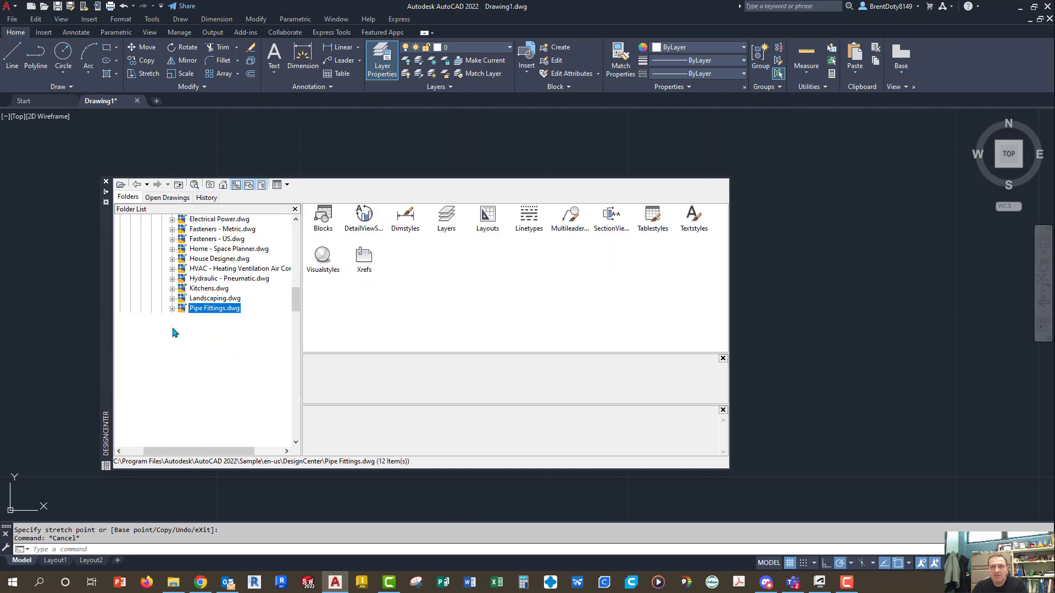
{"action": "left_click", "coordinate": [194, 329]}
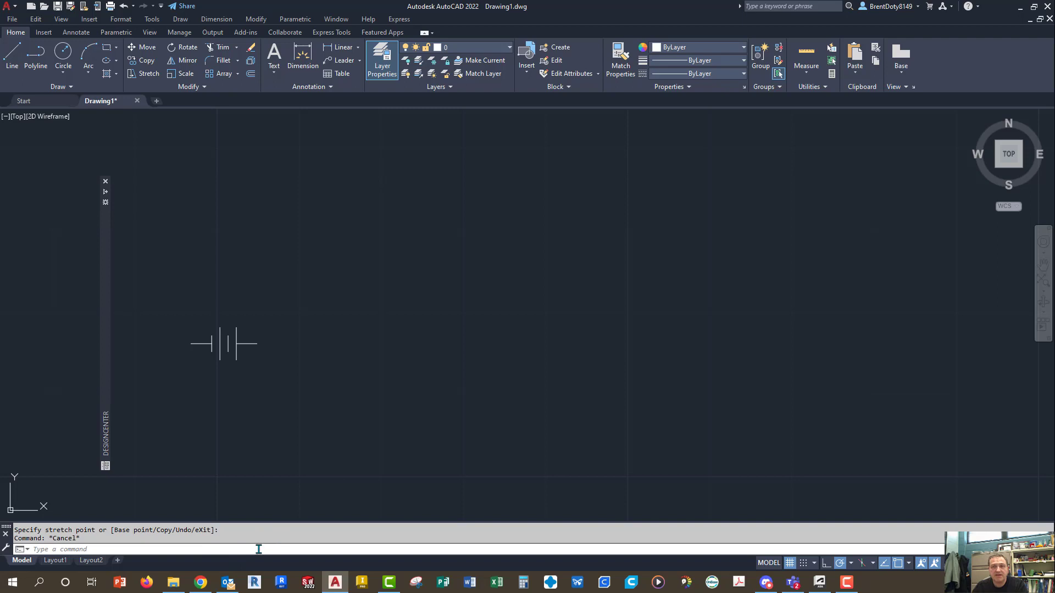
{"action": "left_click", "coordinate": [153, 20]}
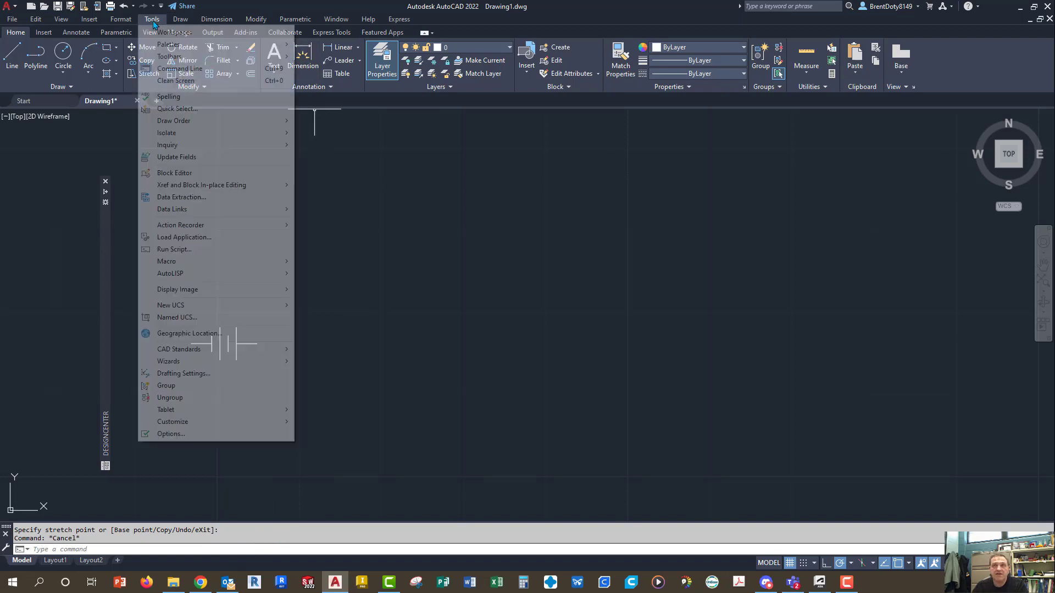
{"action": "mouse_move", "coordinate": [226, 45]}
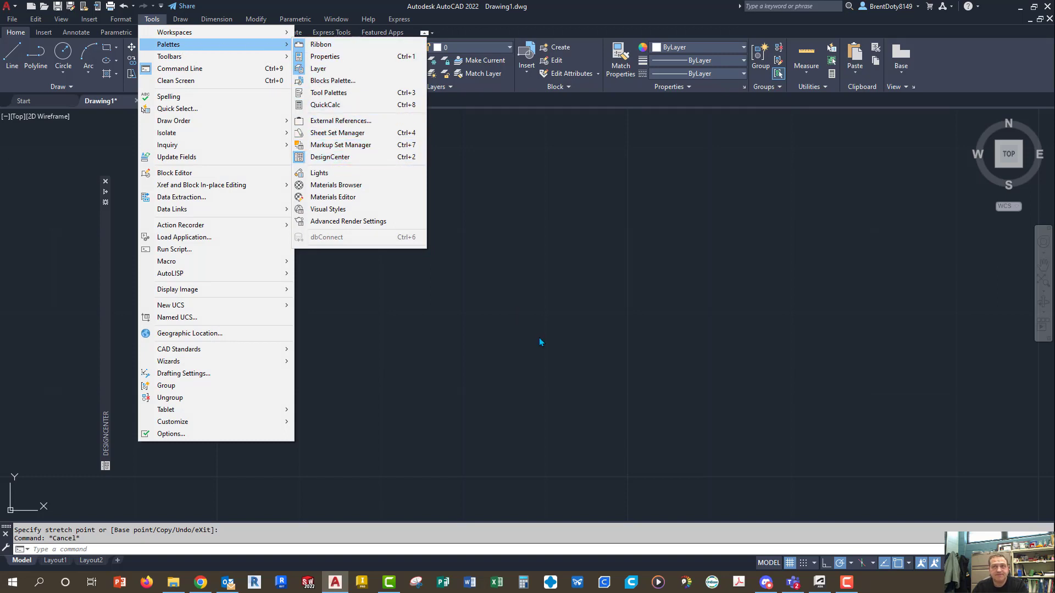
{"action": "left_click", "coordinate": [462, 343]}
{"action": "left_click", "coordinate": [394, 379]}
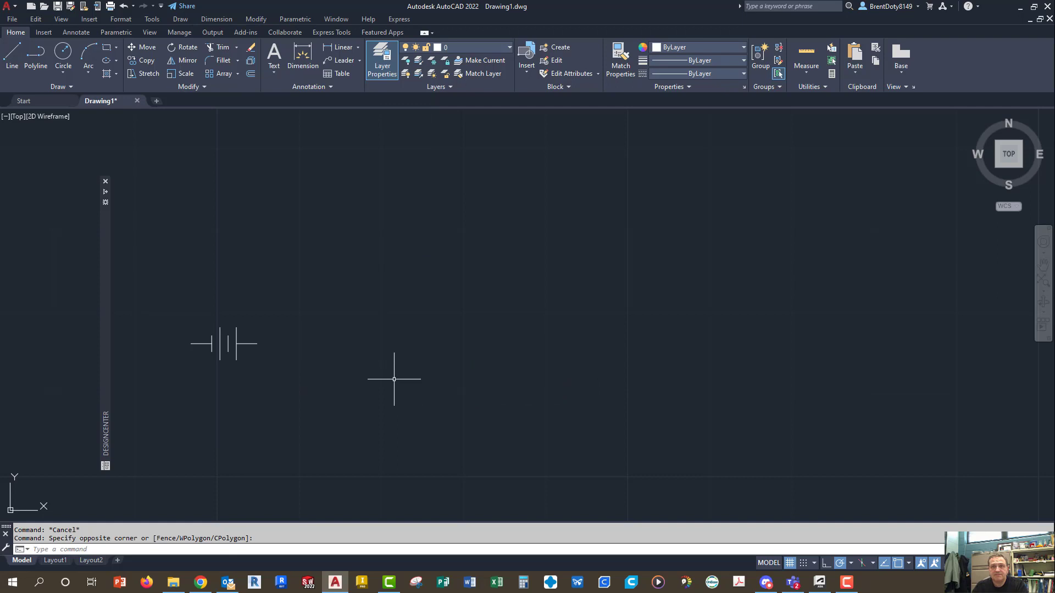